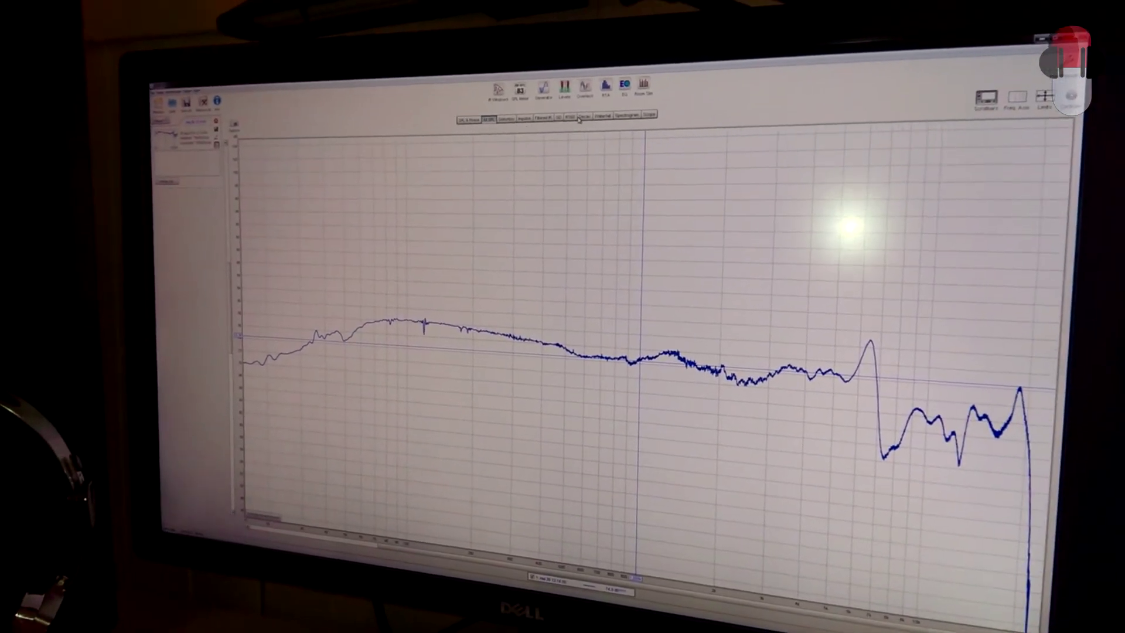
pyautogui.click(621, 128)
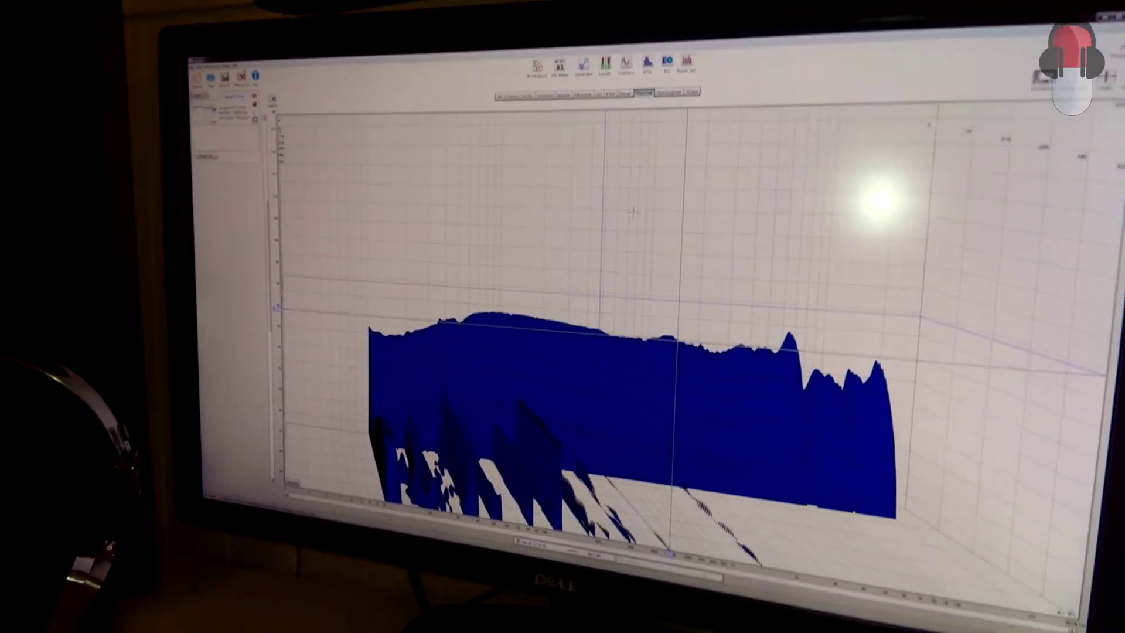